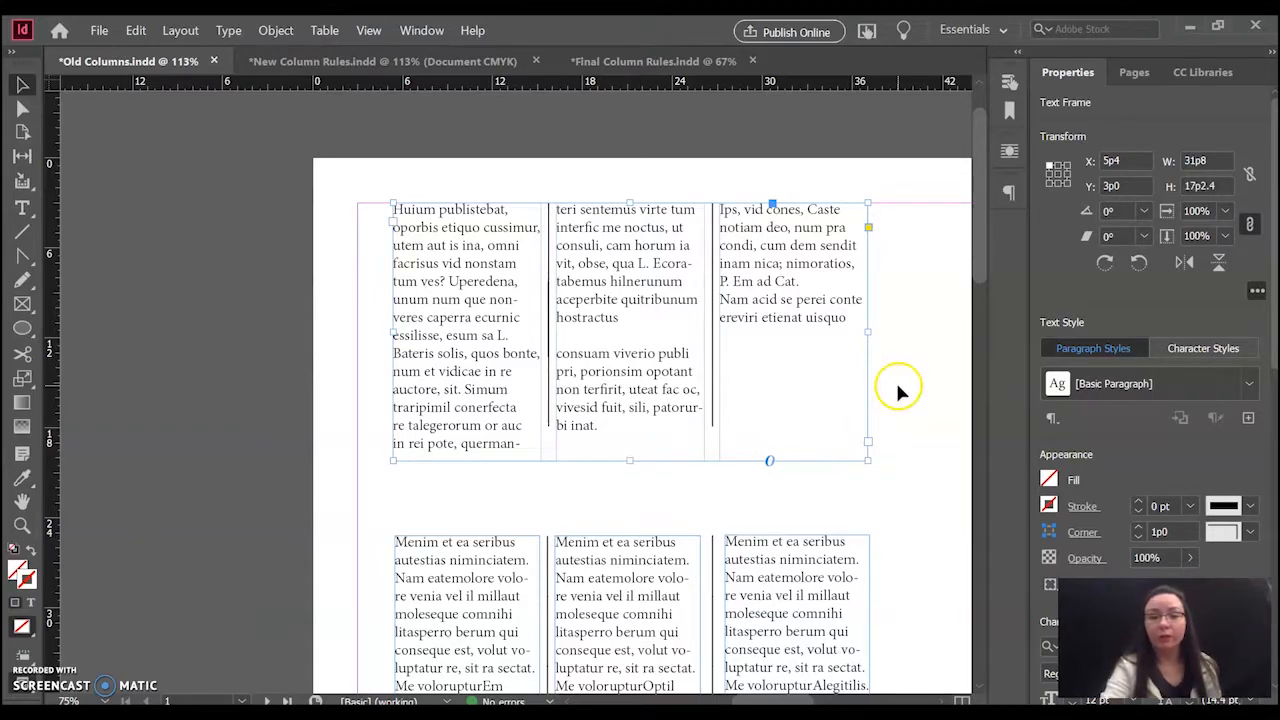
# - Move the lower row's text frames away from their drawn lines: third frame outward, middle frame down, first frame to about X 3p6
pyautogui.moveTo(980, 269); pyautogui.dragTo(976, 390)
pyautogui.moveTo(814, 314); pyautogui.dragTo(840, 312)
pyautogui.moveTo(631, 266); pyautogui.dragTo(623, 295)
pyautogui.moveTo(449, 263); pyautogui.dragTo(420, 258)
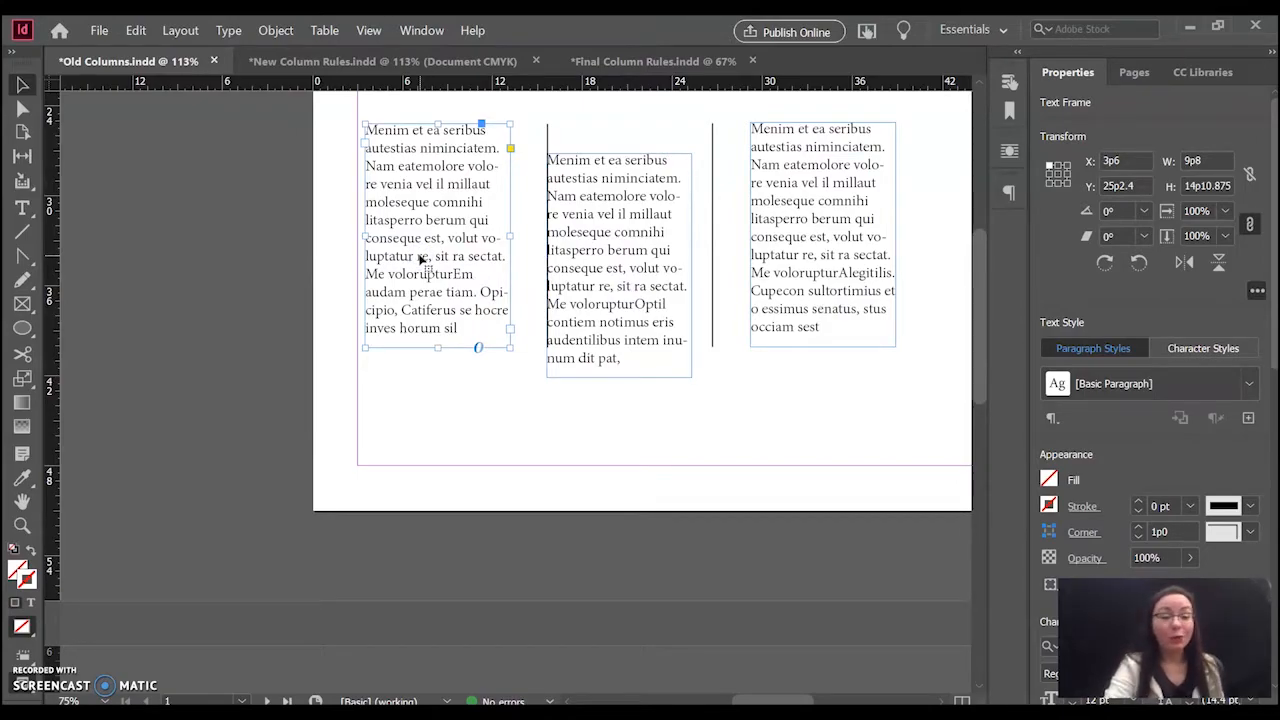
# - Switch to New Column Rules.indd and view the Text Frame Options of the empty frame beside the black-and-white cat photo
pyautogui.click(305, 61)
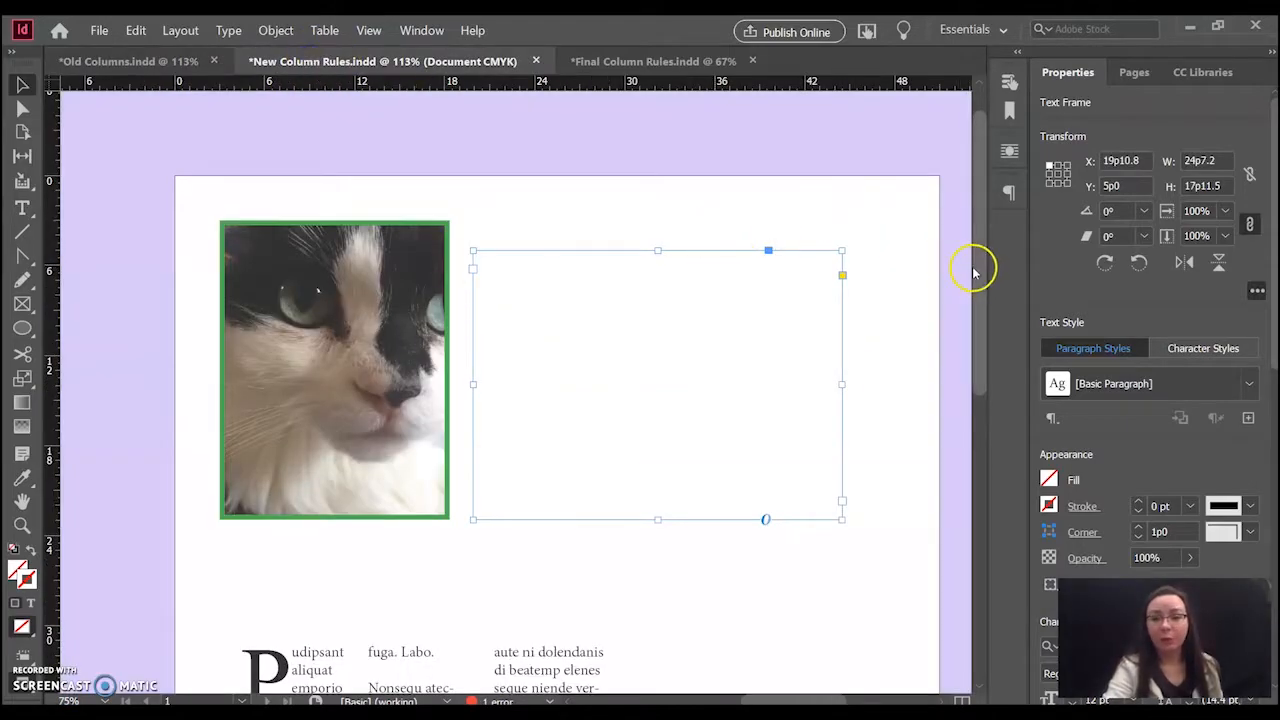
pyautogui.moveTo(977, 271); pyautogui.dragTo(971, 303)
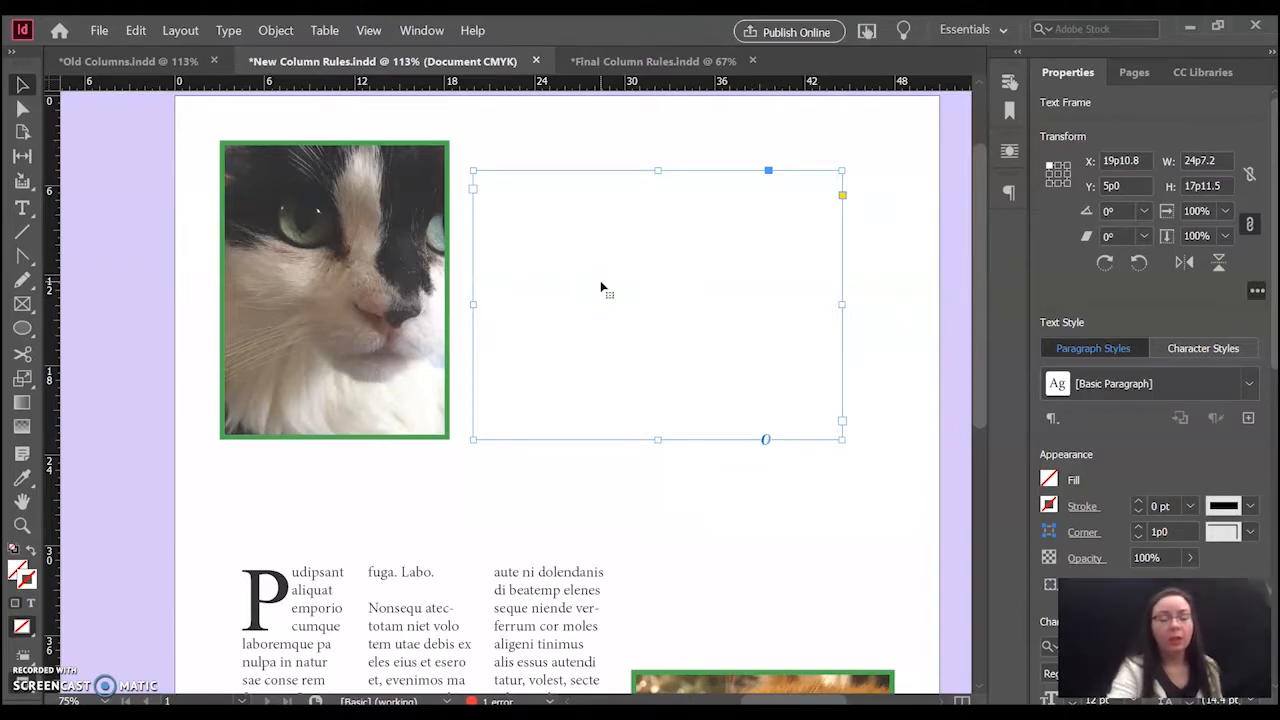
pyautogui.click(280, 31)
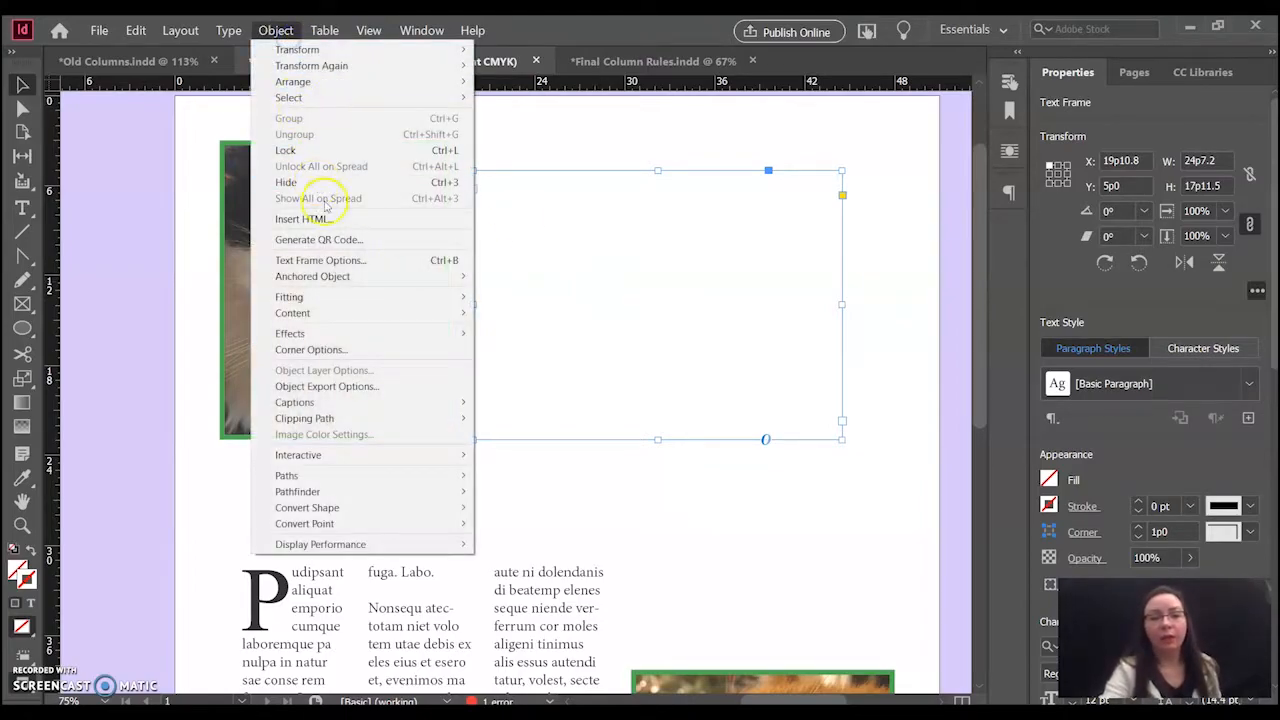
pyautogui.click(343, 260)
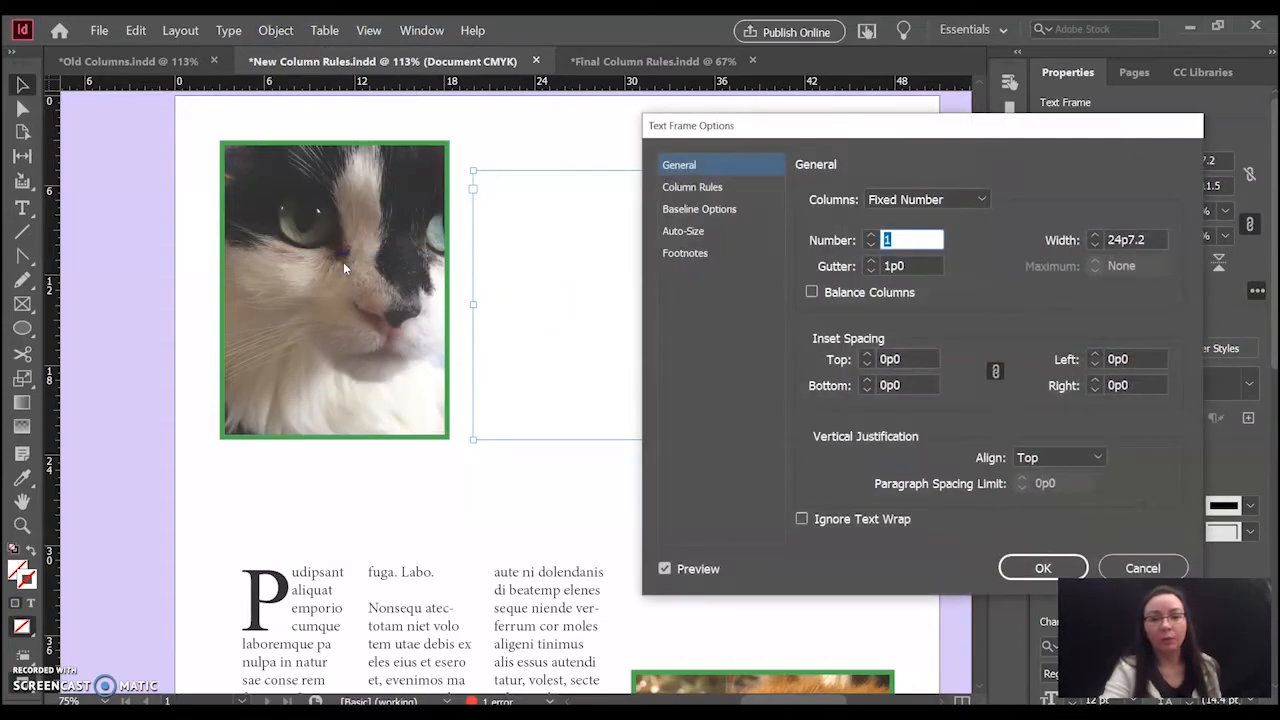
pyautogui.click(1043, 568)
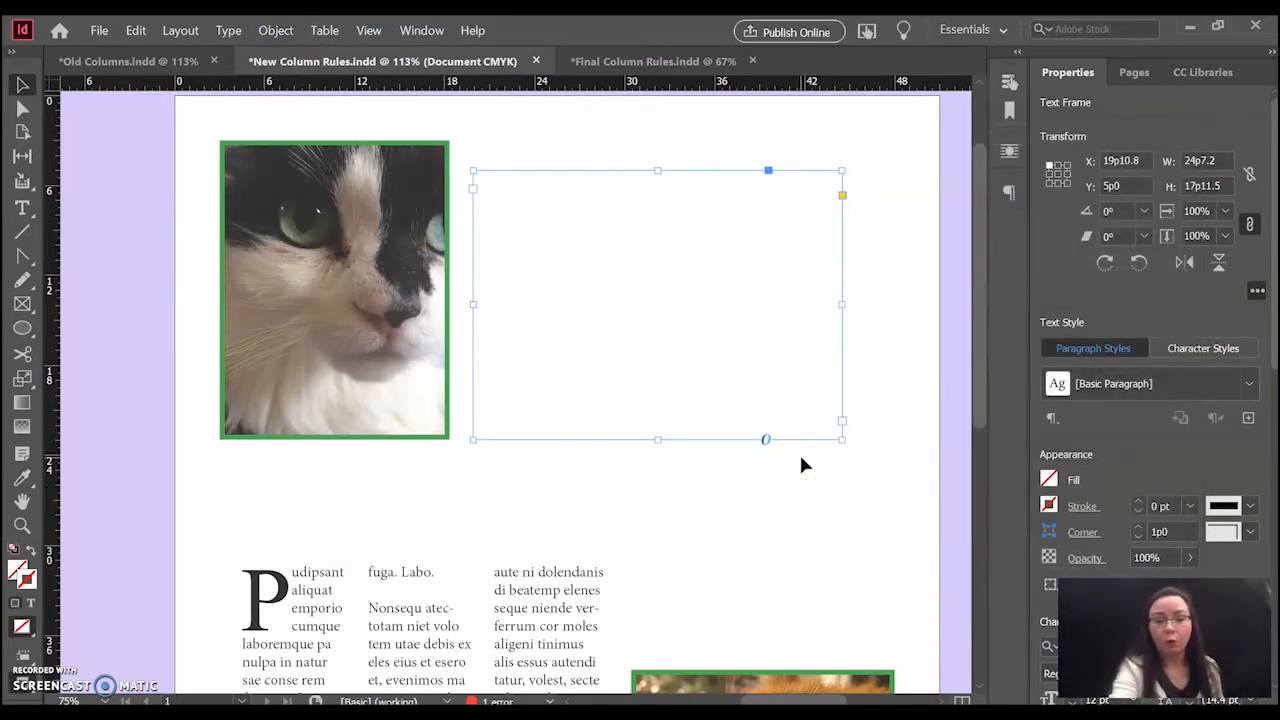
# - Set the empty text frame beside the cat photo to 3 columns in its Text Frame Options
pyautogui.hotkey('ctrl', 'b')
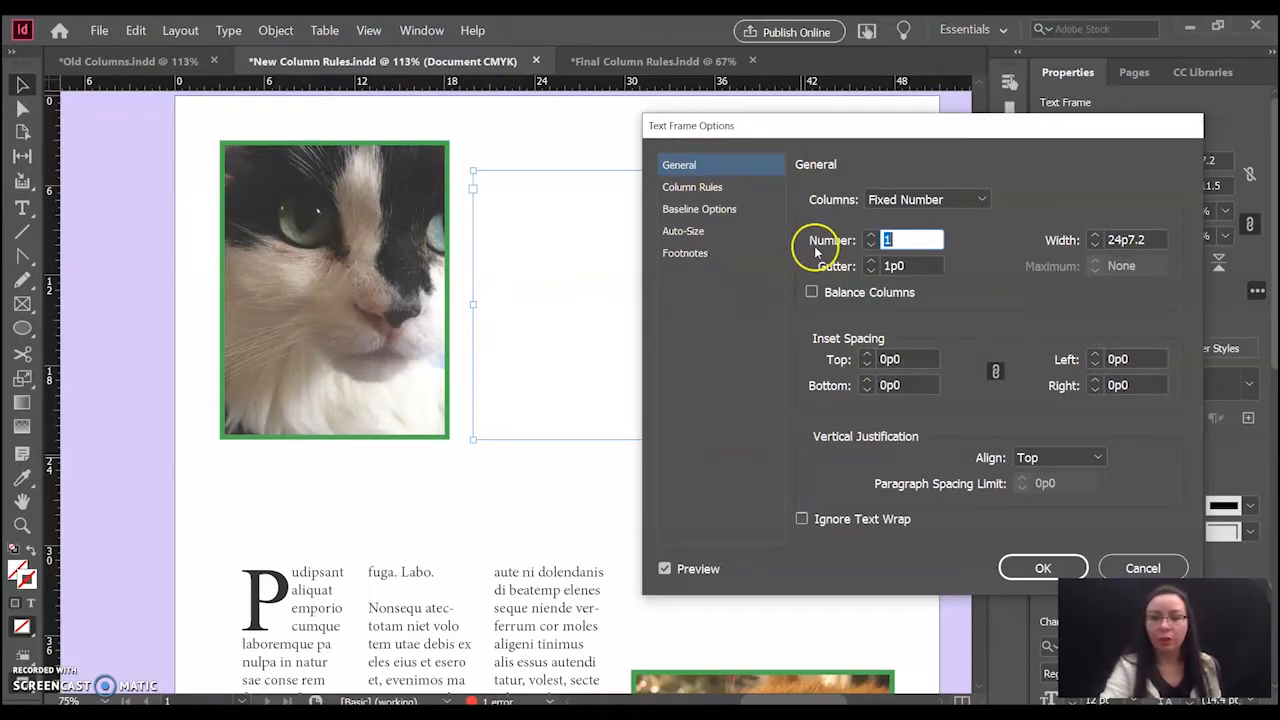
pyautogui.moveTo(880, 126); pyautogui.dragTo(968, 137)
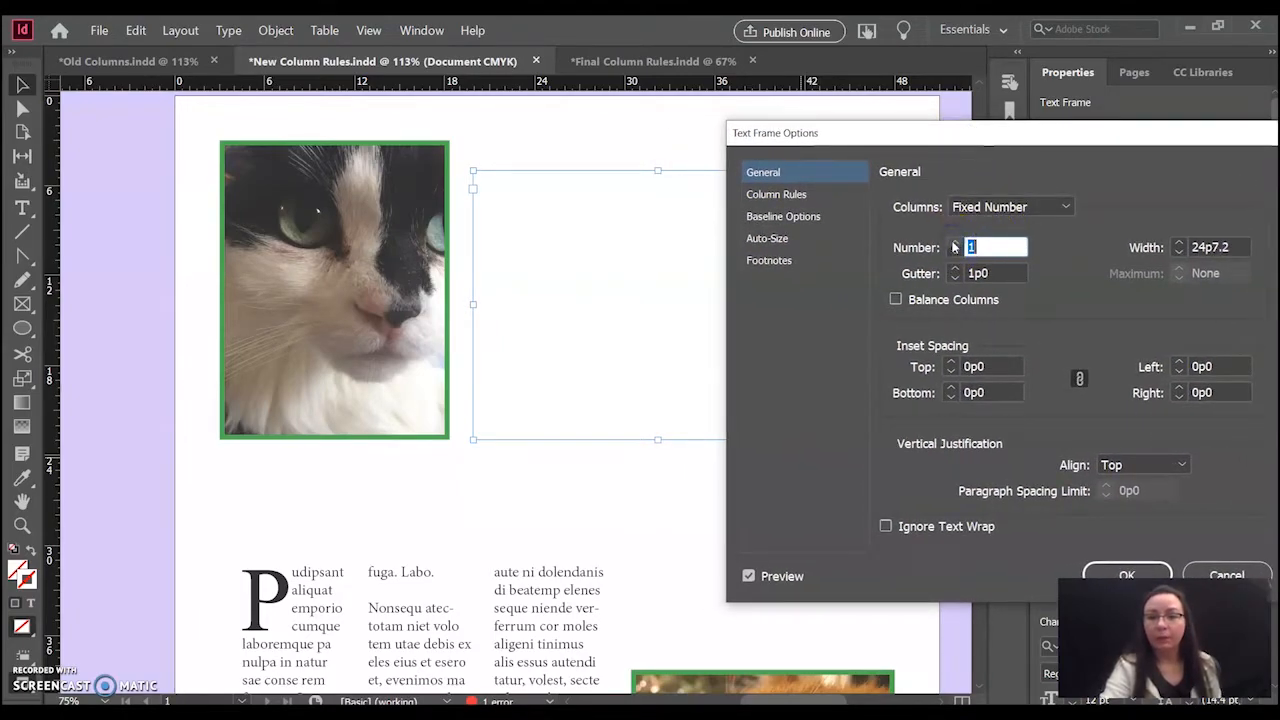
pyautogui.click(955, 243)
pyautogui.click(955, 243)
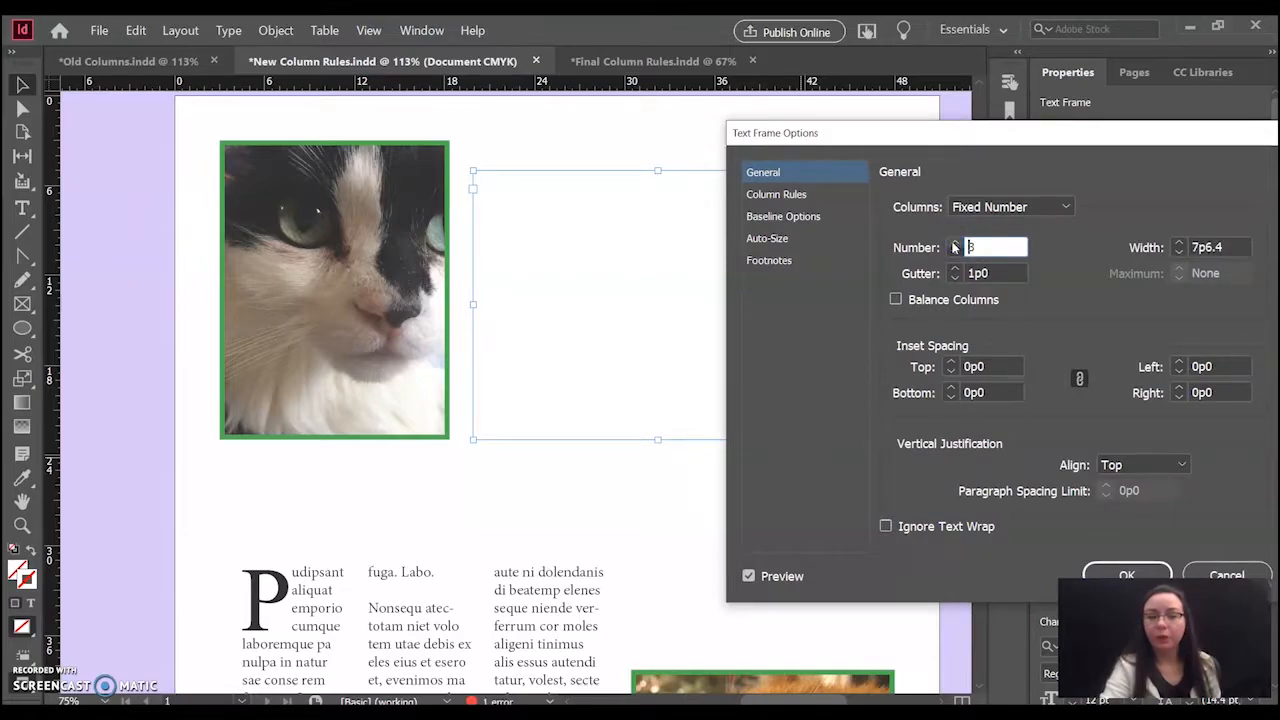
# - Enable Insert Column Rules for the empty three-column frame, keeping the dialog clear of the preview
pyautogui.moveTo(849, 134)
pyautogui.mouseDown()
pyautogui.moveTo(963, 140)
pyautogui.moveTo(1046, 173)
pyautogui.moveTo(826, 137)
pyautogui.mouseUp()
pyautogui.click(753, 197)
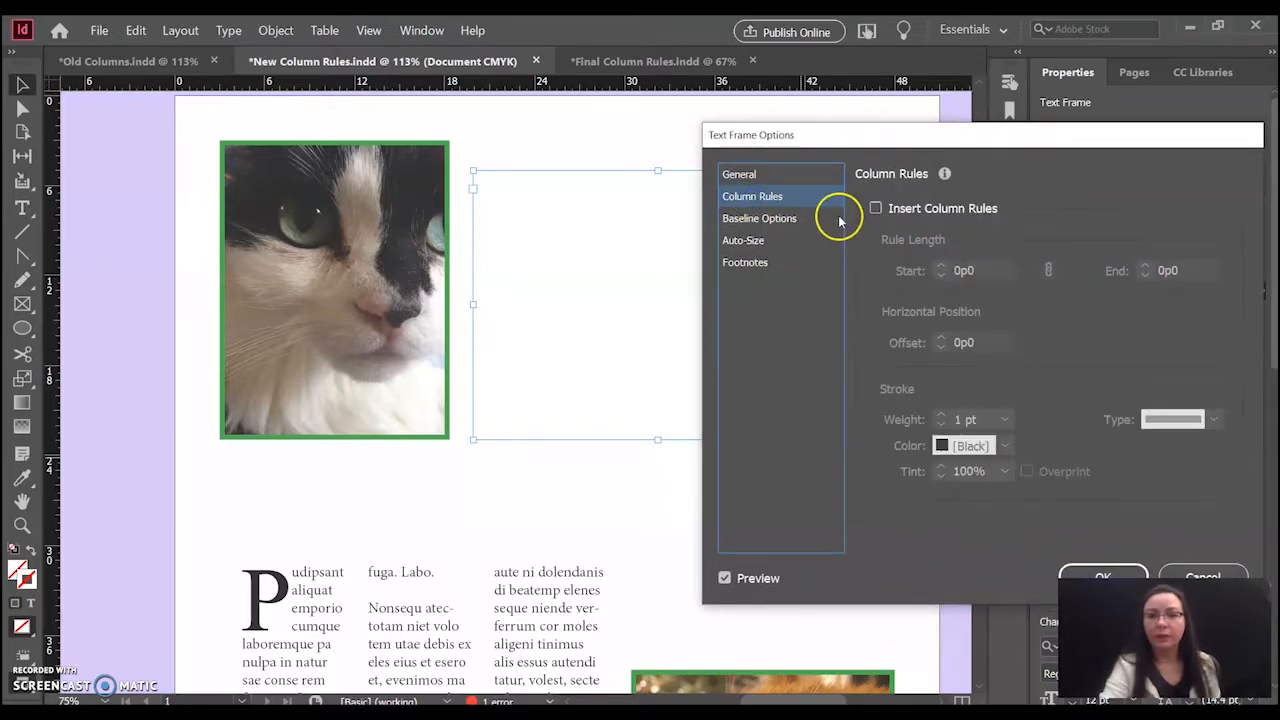
pyautogui.click(876, 208)
pyautogui.moveTo(822, 140); pyautogui.dragTo(885, 139)
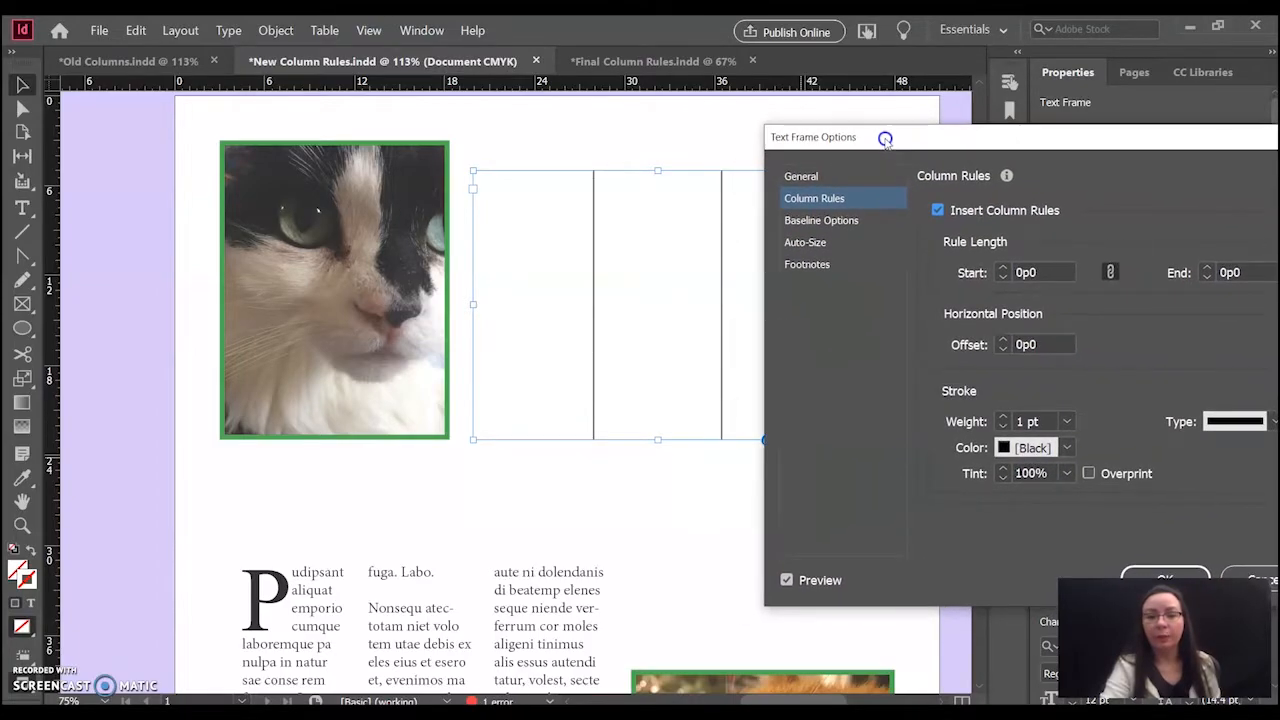
# - Try a heavier stroke weight for the column rules, restore it to 1 pt, and look through the available stroke types
pyautogui.click(1003, 418)
pyautogui.click(1003, 418)
pyautogui.click(1003, 426)
pyautogui.click(1003, 426)
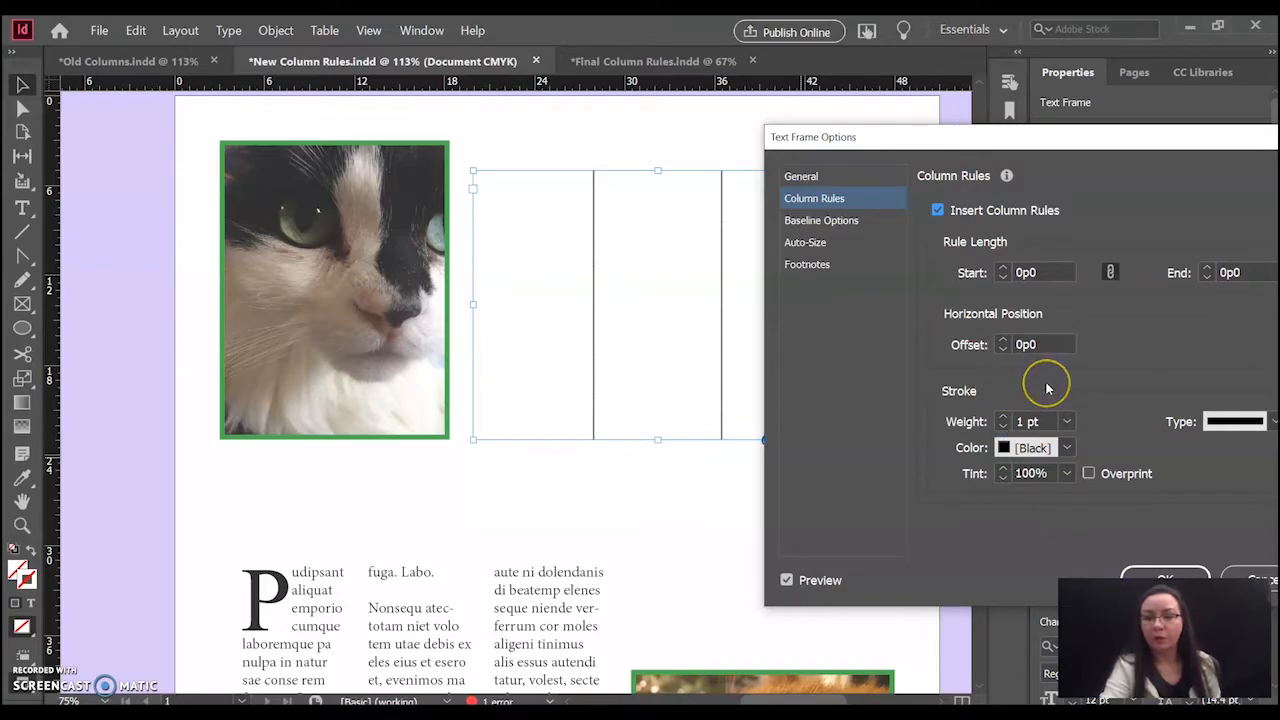
pyautogui.click(1230, 424)
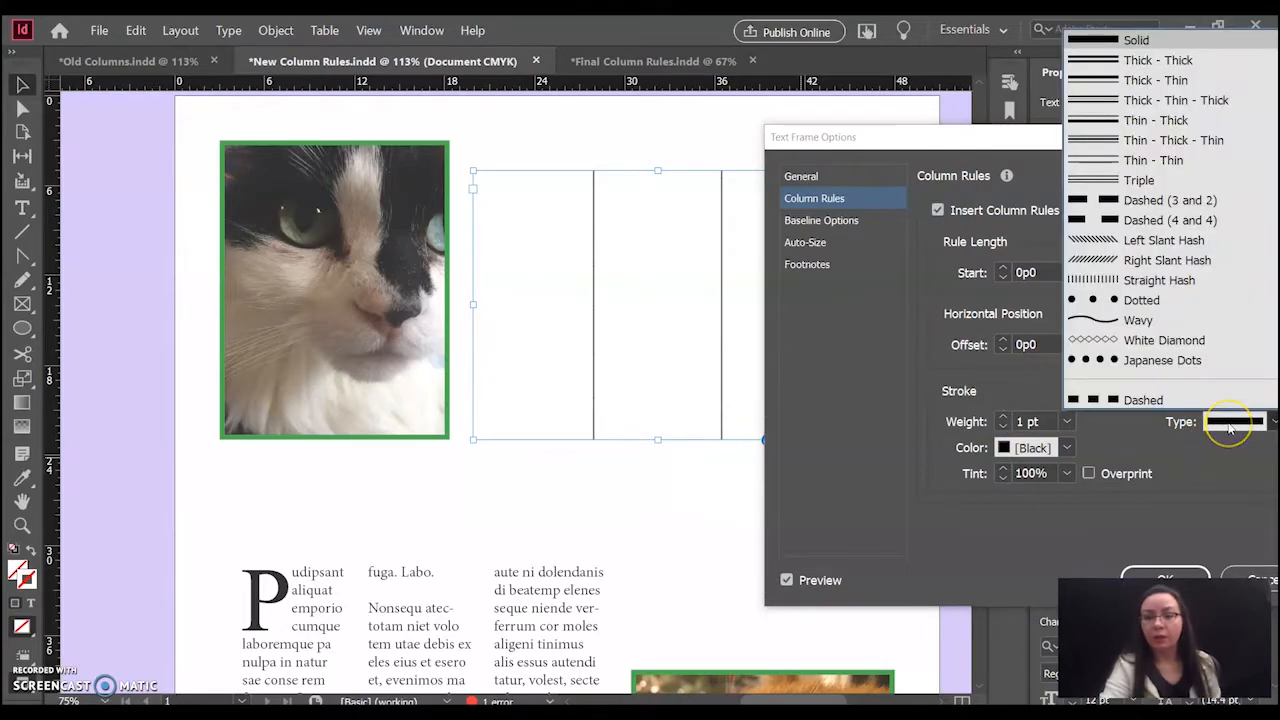
pyautogui.click(1230, 428)
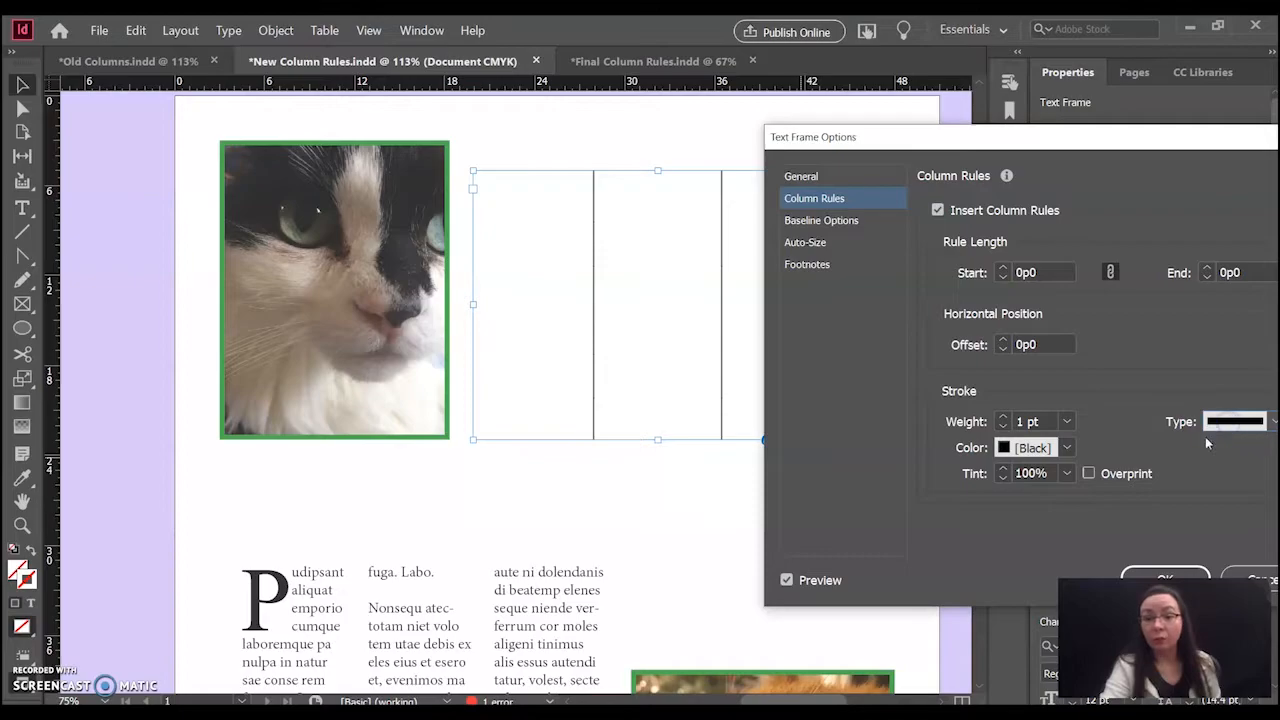
# - Try shortening and extending the column rules' start and end, reset both to 0p0, and apply the frame options
pyautogui.click(1002, 267)
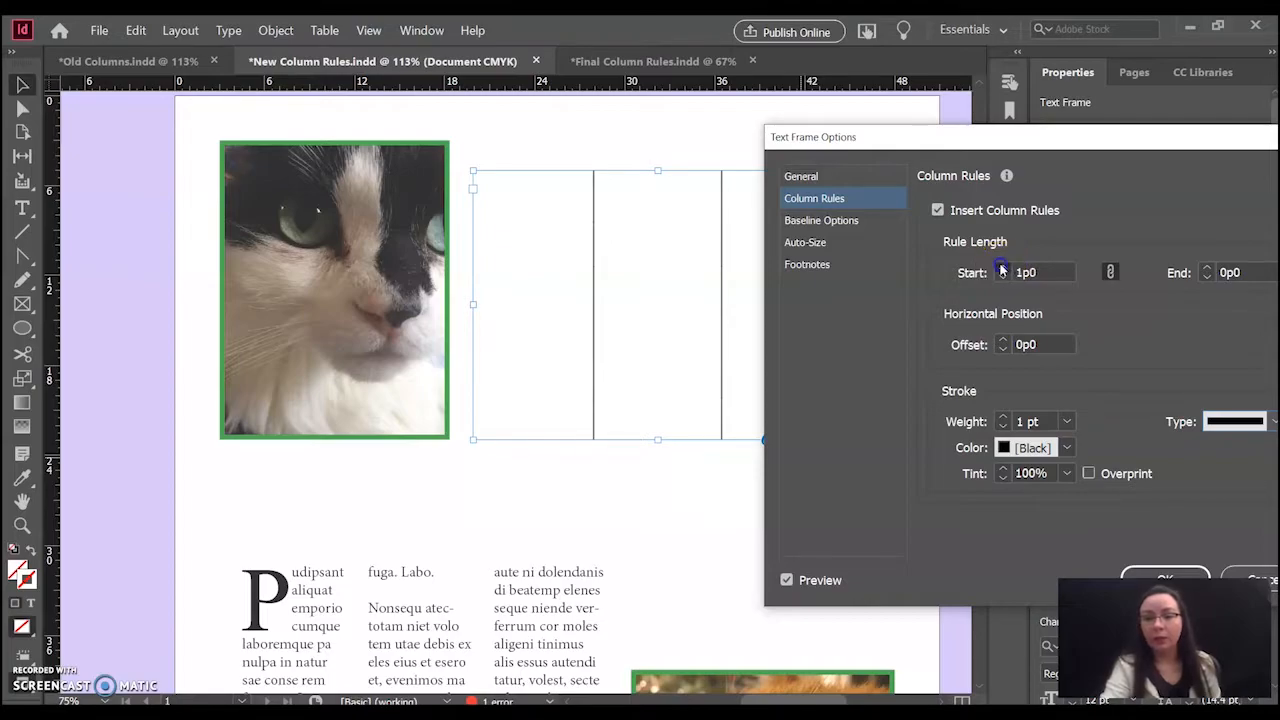
pyautogui.click(1002, 267)
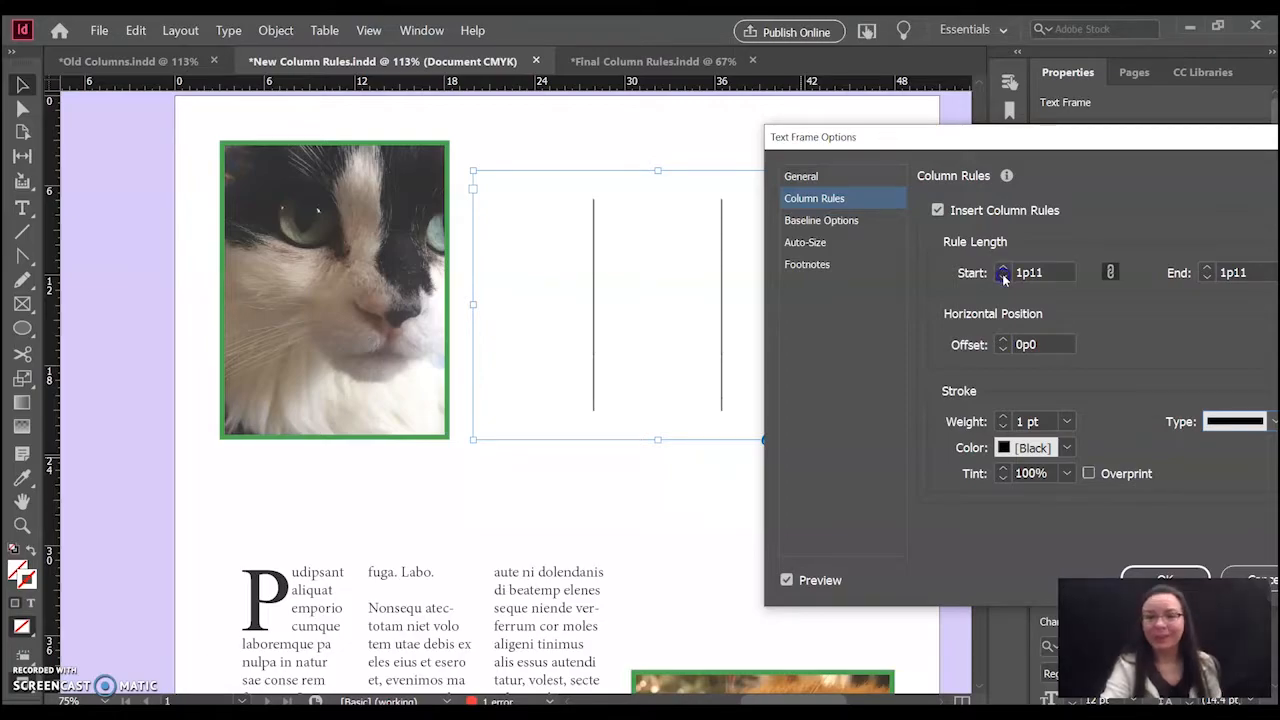
pyautogui.click(1003, 277)
pyautogui.click(1003, 277)
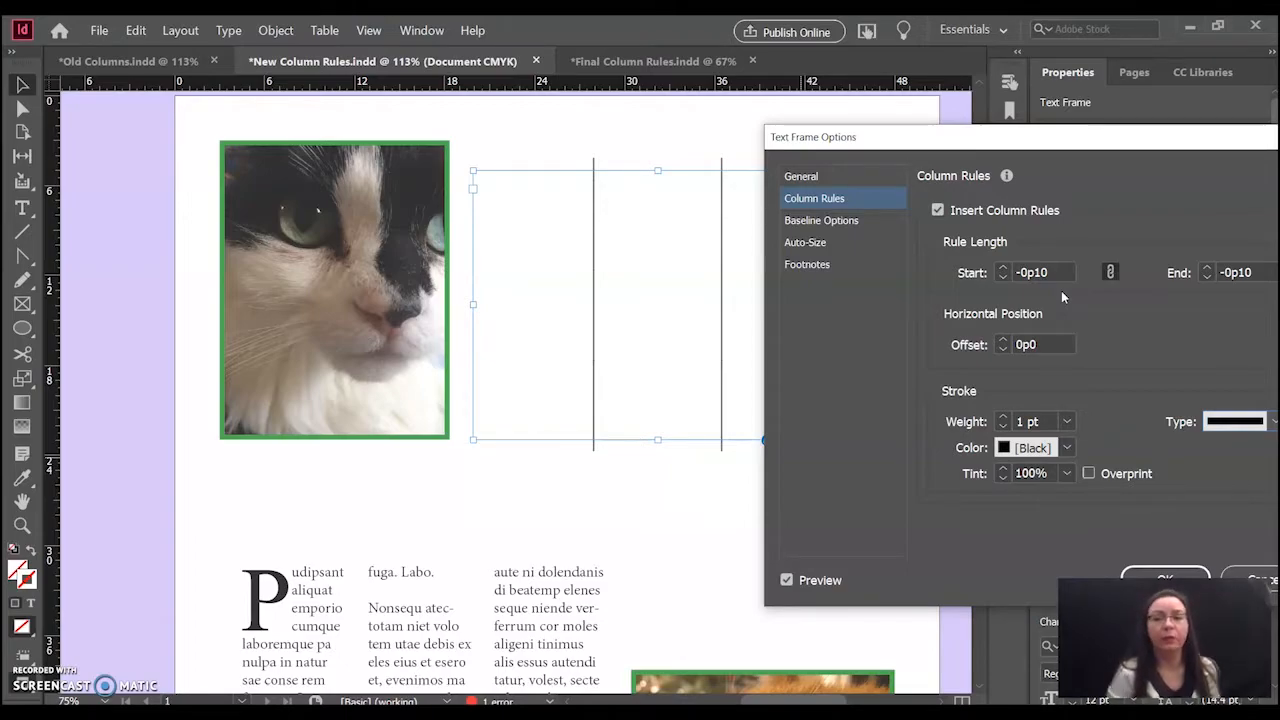
pyautogui.click(1025, 287)
pyautogui.click(1004, 278)
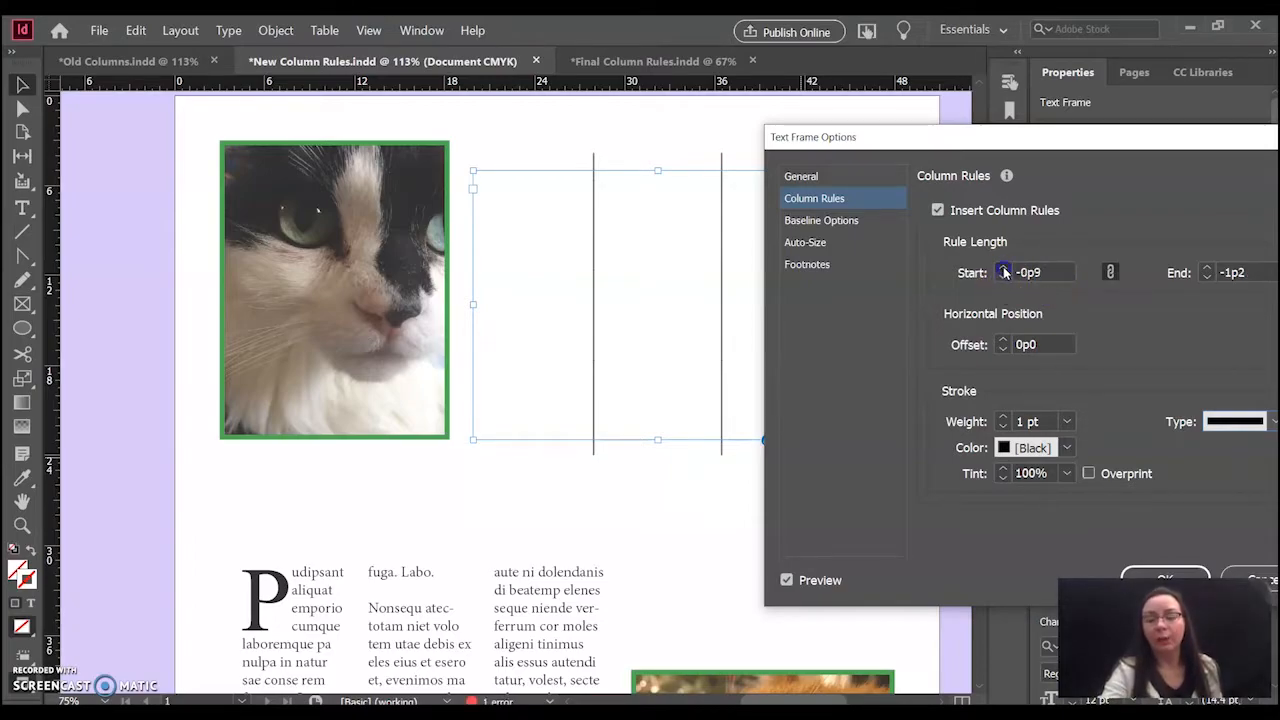
pyautogui.click(1004, 270)
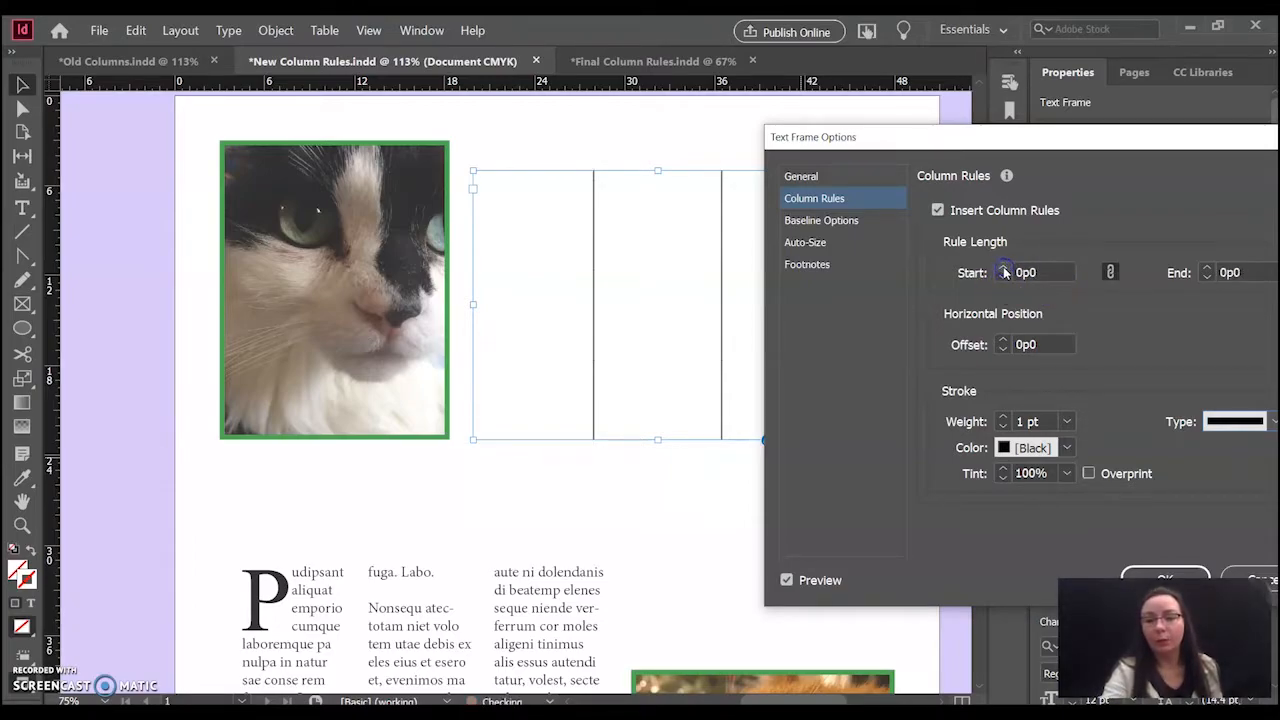
pyautogui.click(1160, 577)
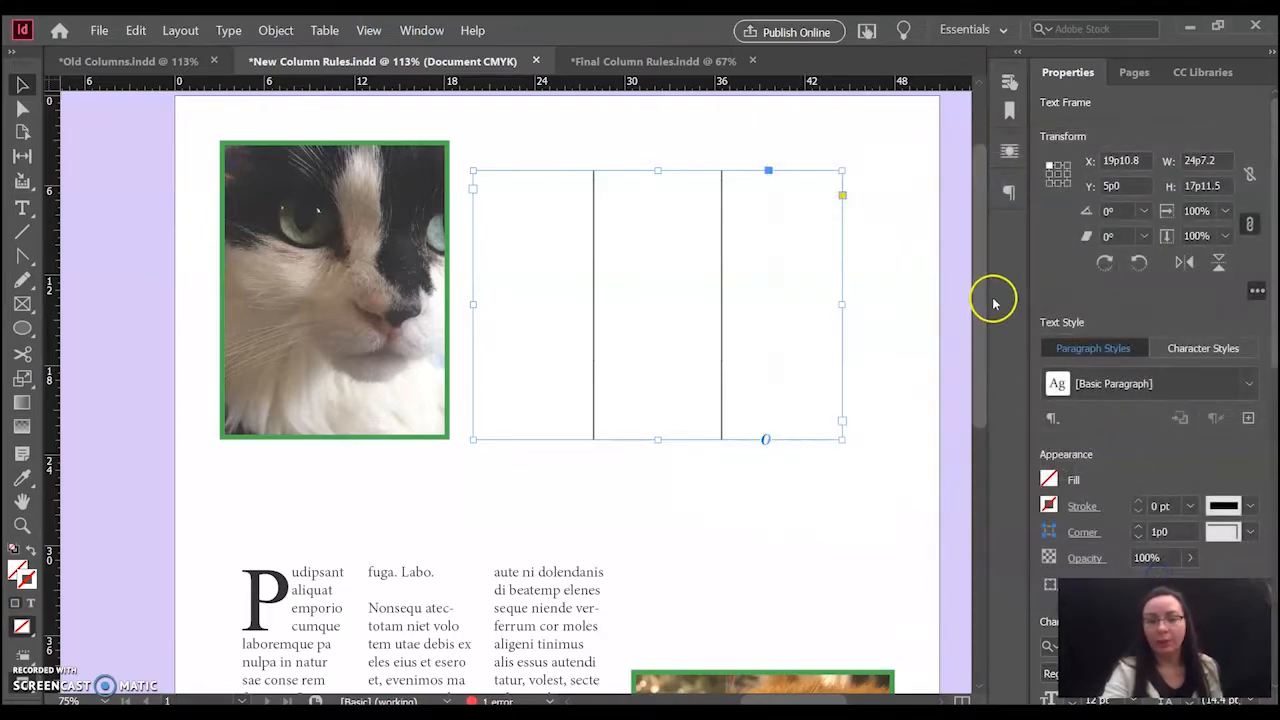
# - Add column rules with the default 1 pt black stroke to the drop-cap text frame beside the orange cat photo
pyautogui.moveTo(980, 270); pyautogui.dragTo(983, 297)
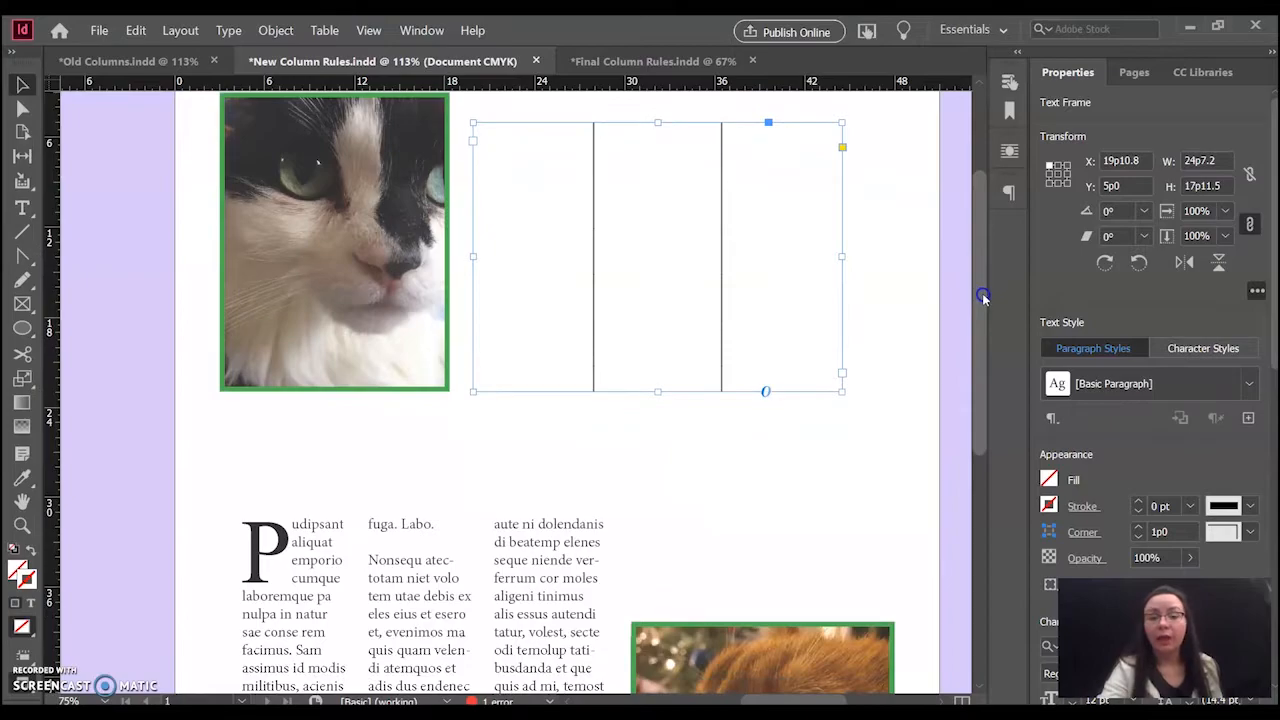
pyautogui.moveTo(983, 297); pyautogui.dragTo(985, 477)
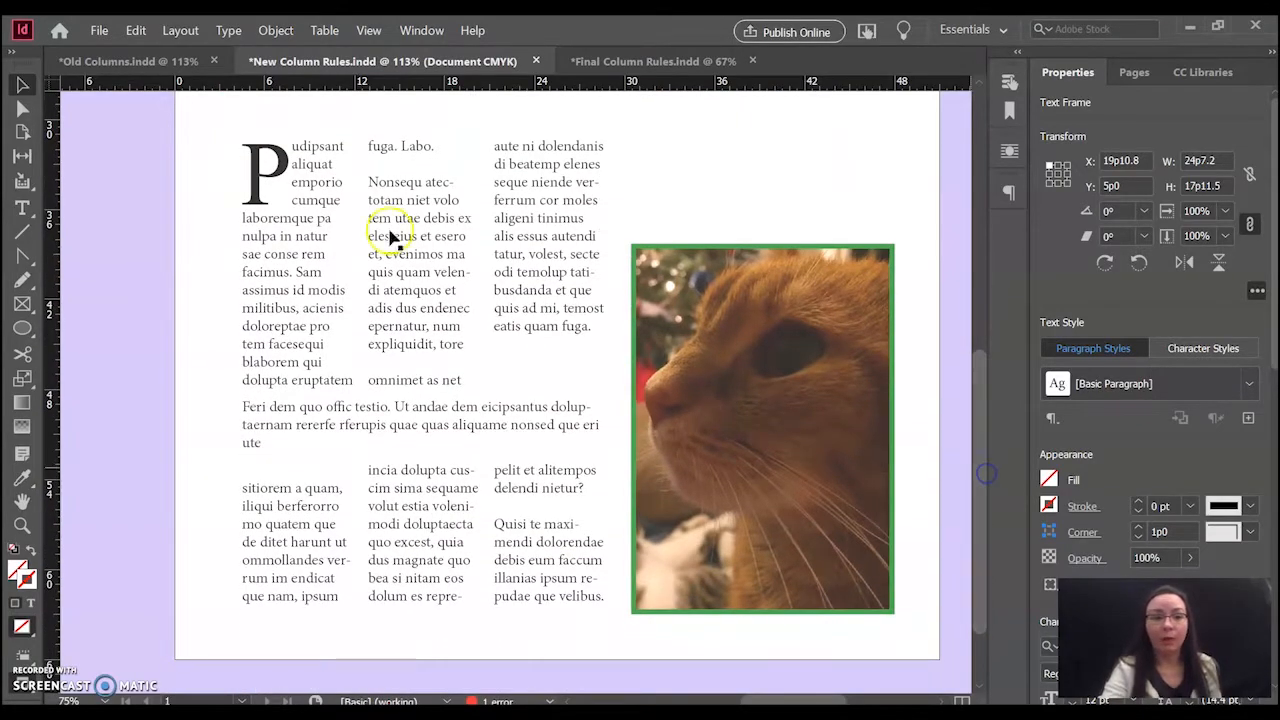
pyautogui.click(22, 87)
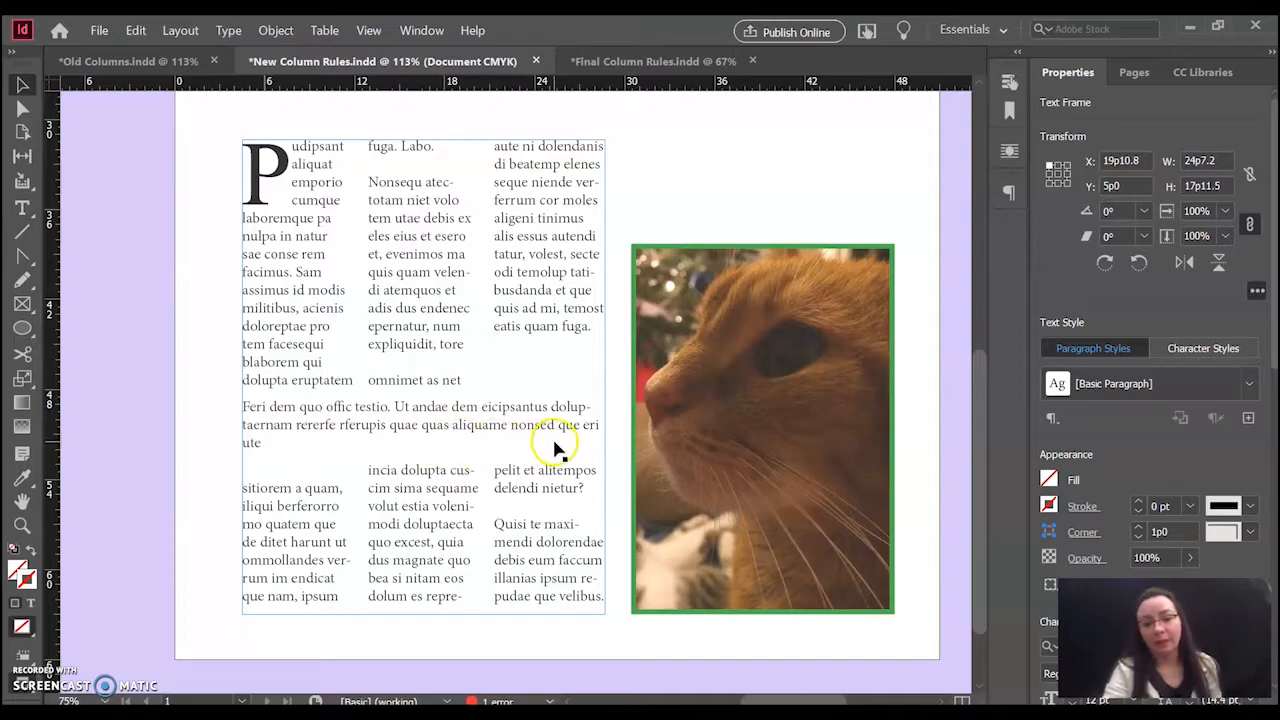
pyautogui.click(347, 600)
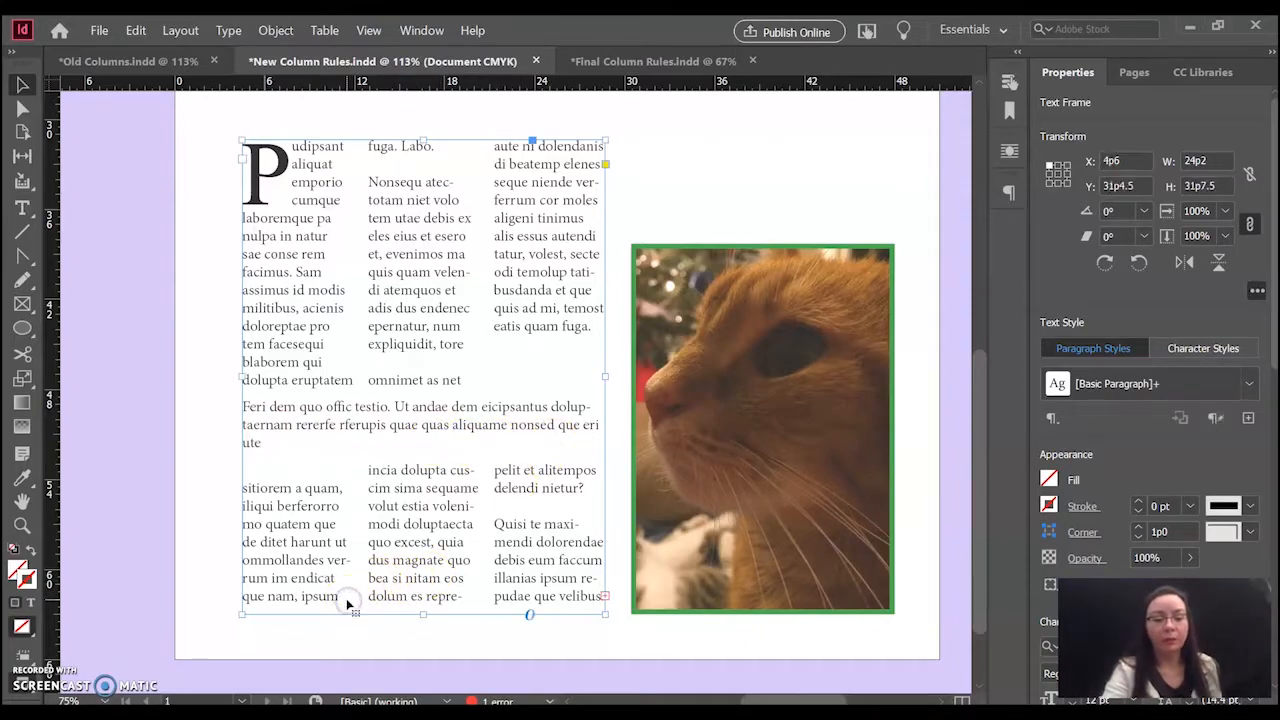
pyautogui.hotkey('ctrl', 'b')
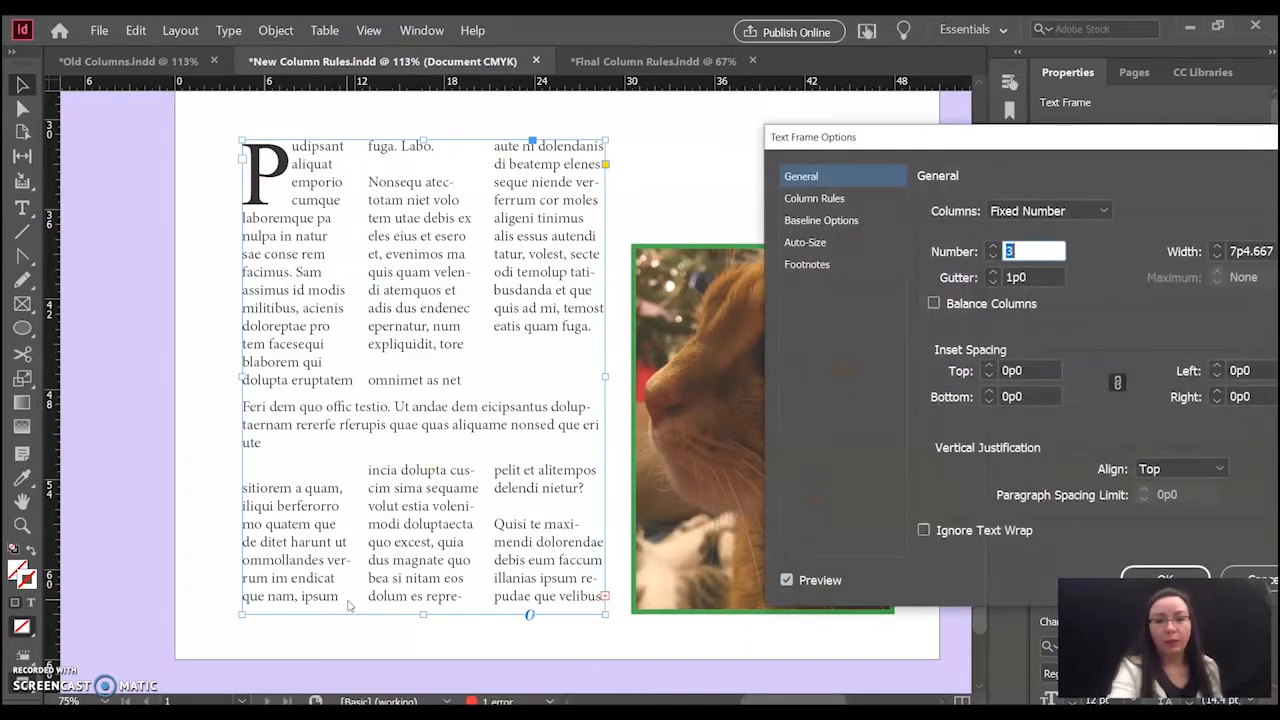
pyautogui.click(819, 200)
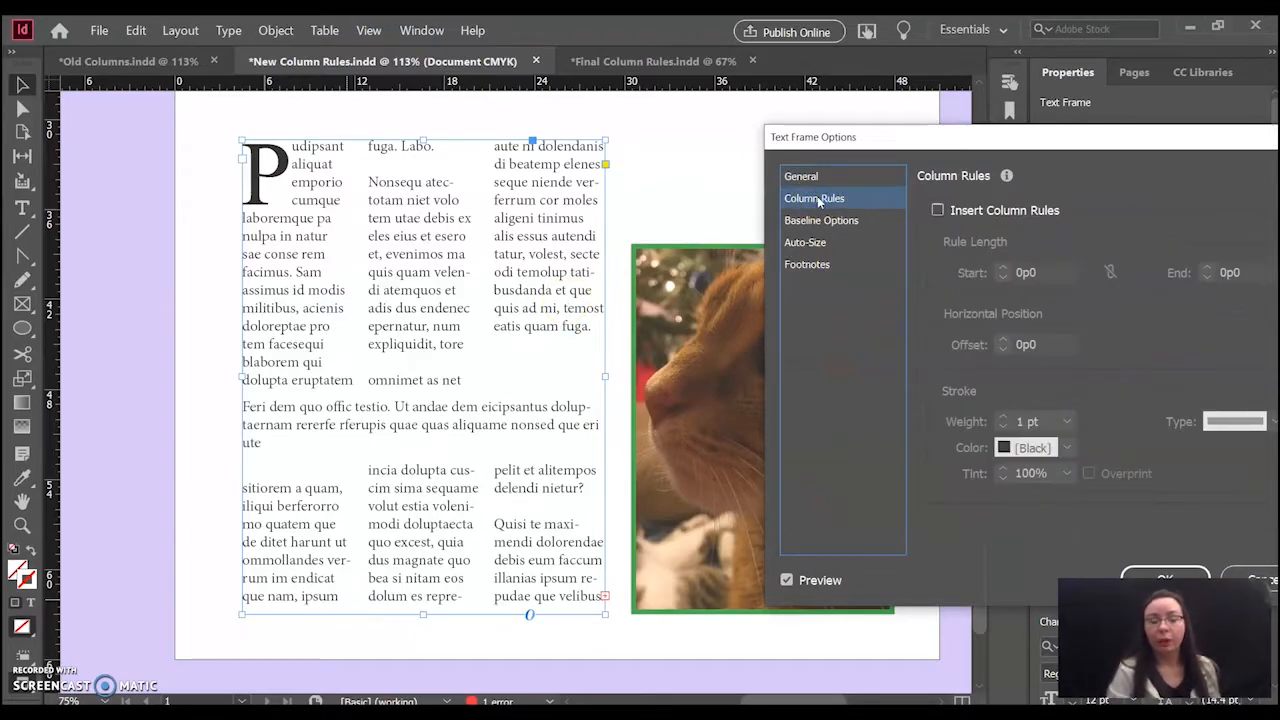
pyautogui.click(937, 210)
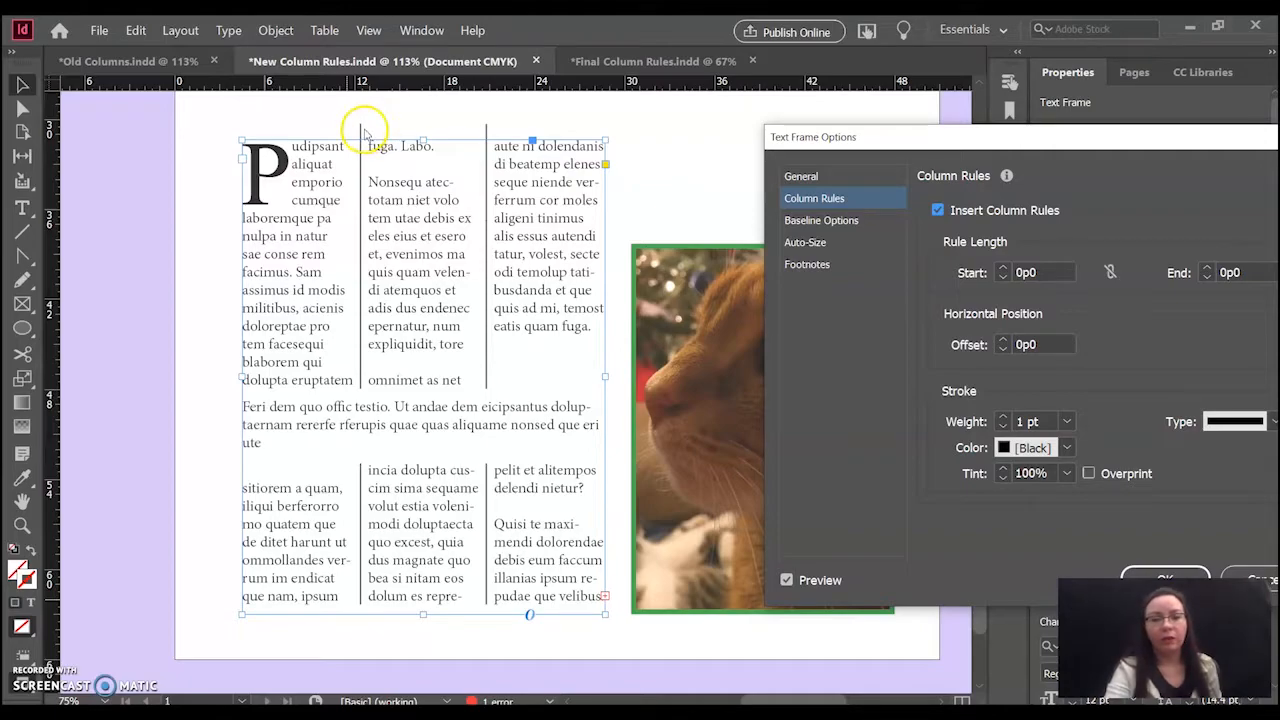
pyautogui.click(1150, 580)
# - Resize the drop-cap text frame from its lower and upper edges to a height of about 29p3.6
pyautogui.moveTo(423, 614); pyautogui.dragTo(424, 530)
pyautogui.moveTo(423, 526)
pyautogui.mouseDown()
pyautogui.moveTo(423, 600)
pyautogui.moveTo(423, 526)
pyautogui.mouseUp()
pyautogui.moveTo(421, 140)
pyautogui.mouseDown()
pyautogui.moveTo(420, 226)
pyautogui.moveTo(420, 145)
pyautogui.mouseUp()
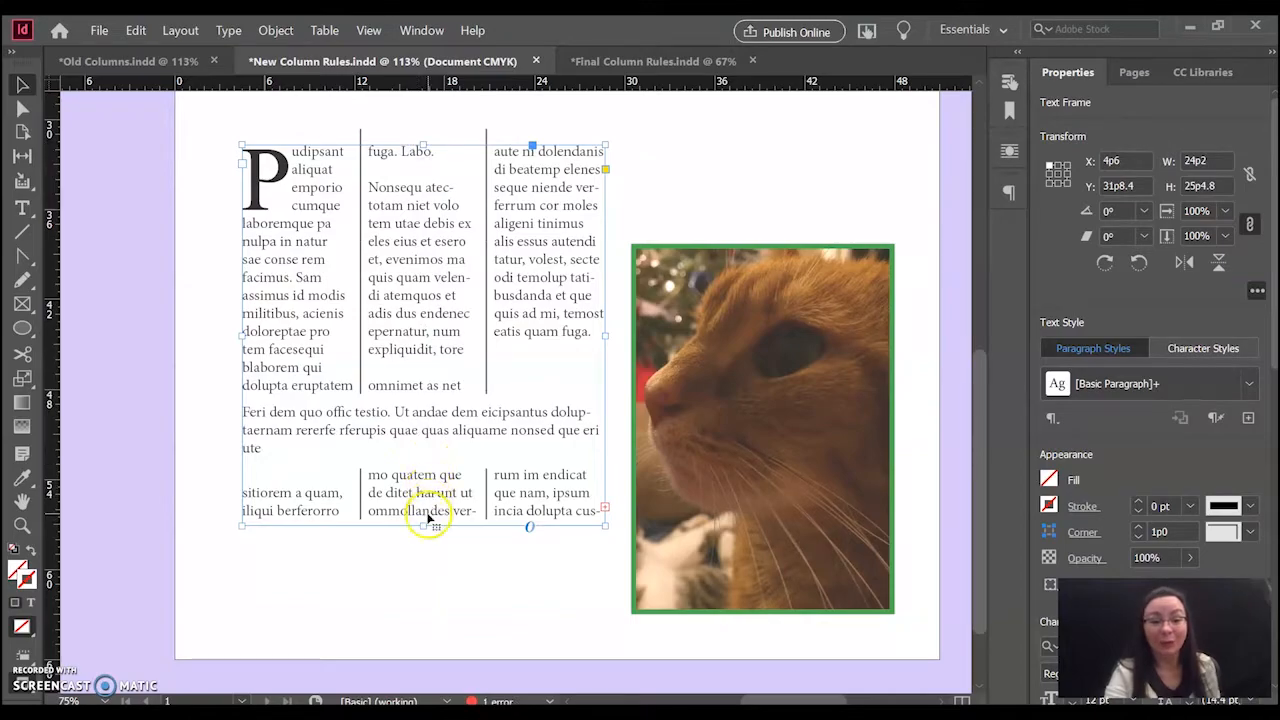
pyautogui.moveTo(423, 526); pyautogui.dragTo(421, 585)
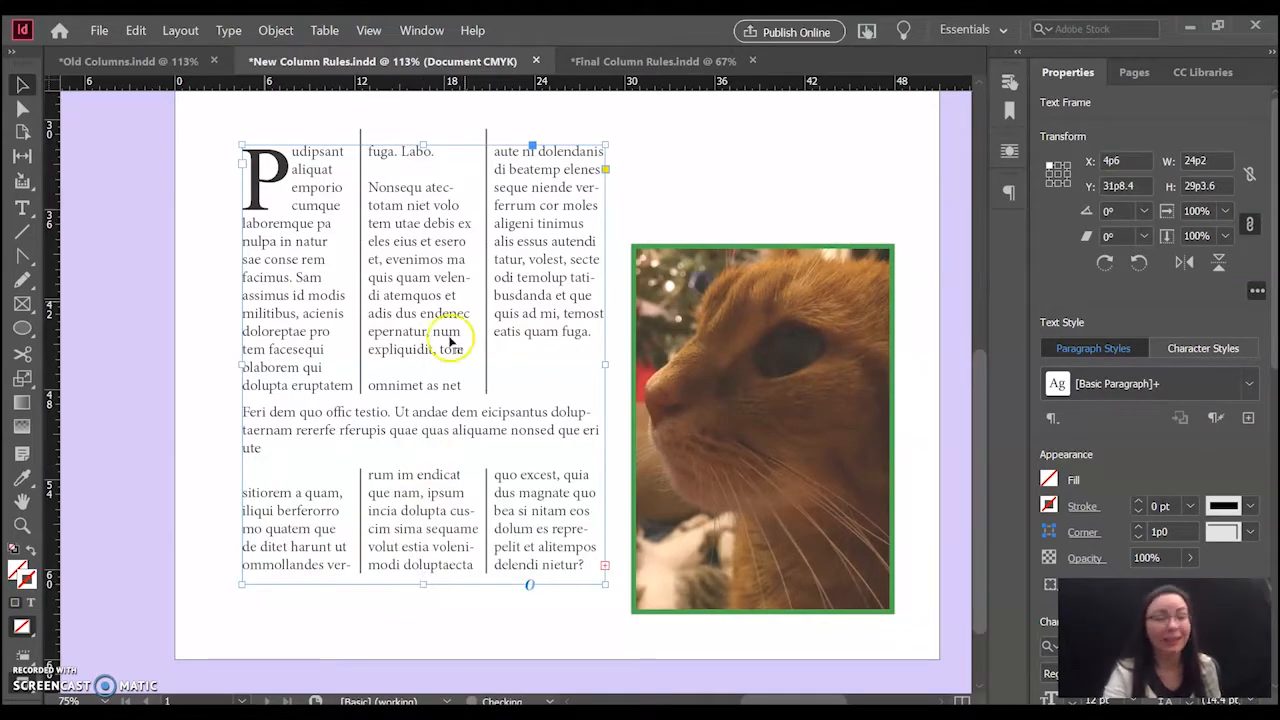
# - Switch to the Final Column Rules.indd document to view the finished layout
pyautogui.click(606, 63)
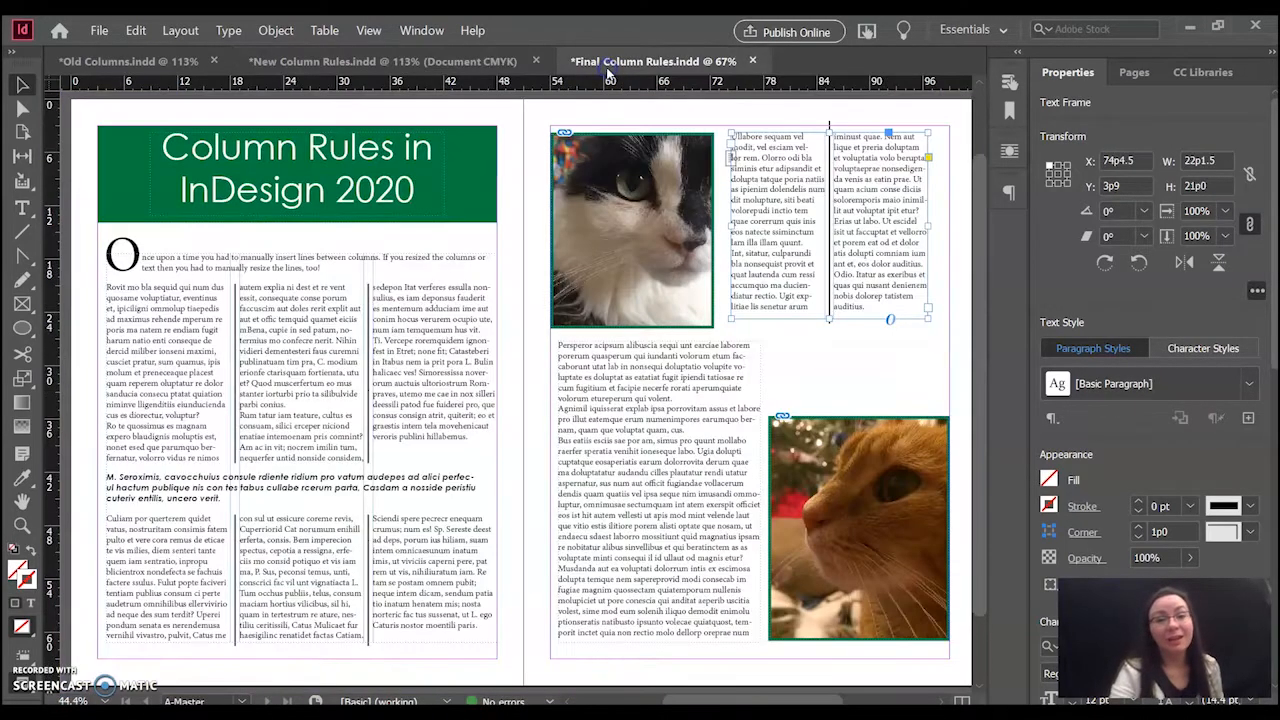